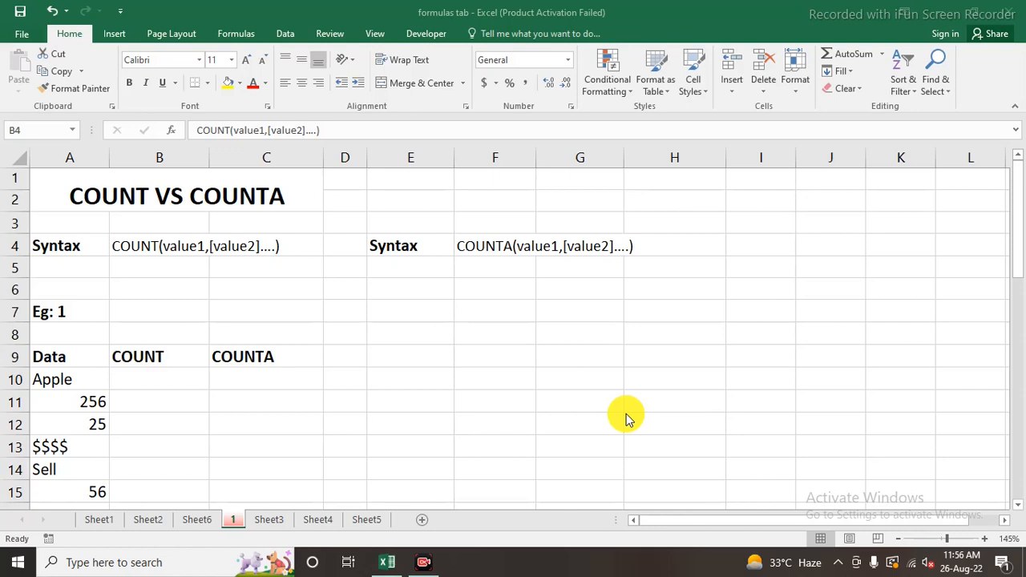
- Compare the COUNT syntax in B4 with the COUNTA syntax in F4
left_click(120, 252)
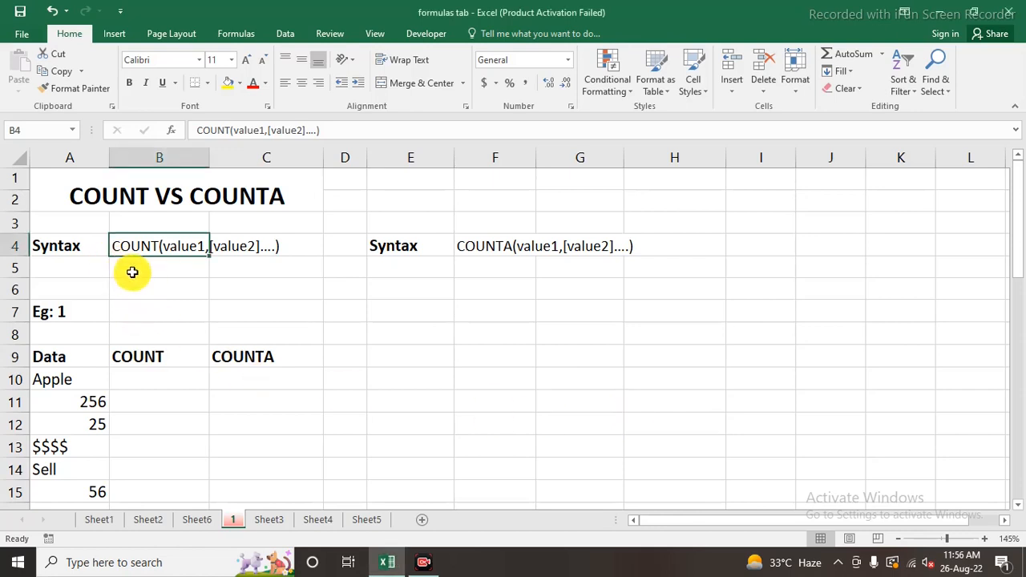
left_click(492, 246)
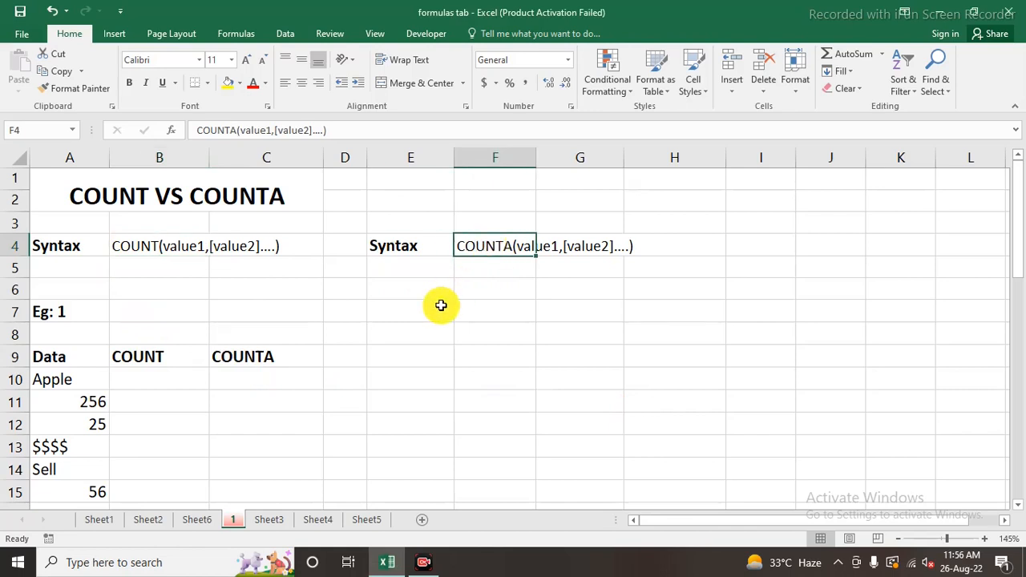
left_click(129, 244)
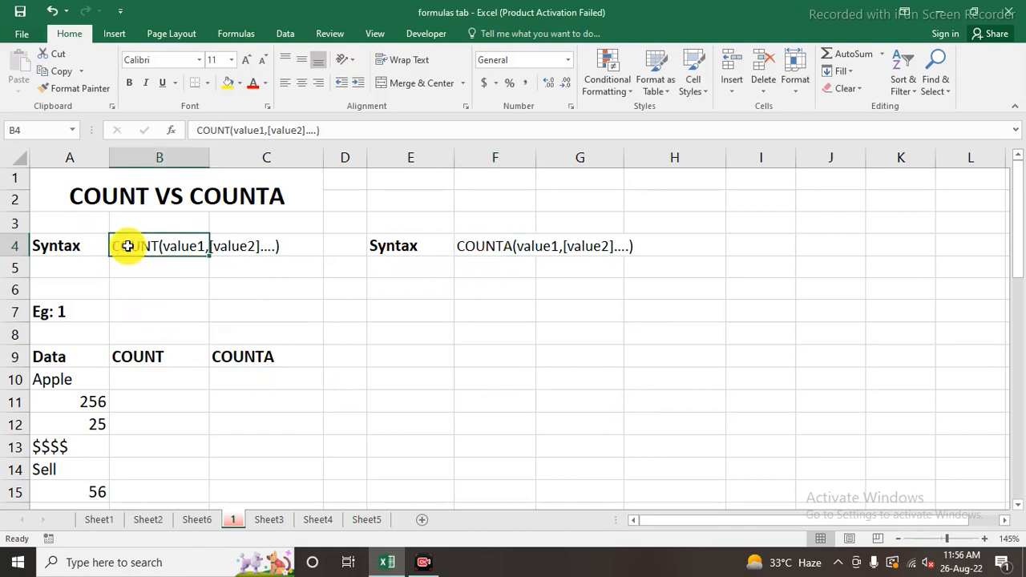
left_click(554, 245)
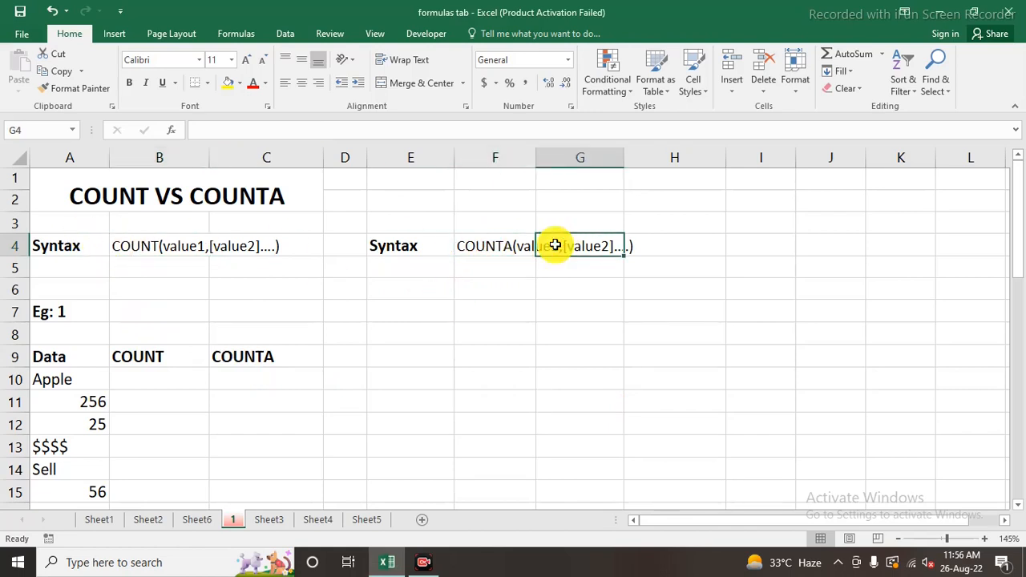
left_click(518, 292)
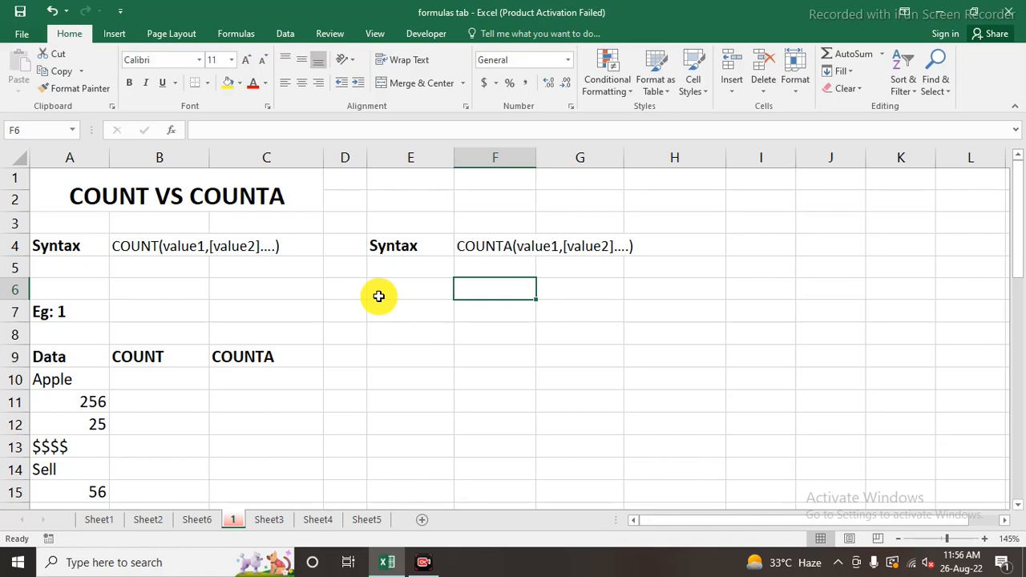
- Examine the mixed entries of the Eg: 1 data list in A10:A20
left_click(49, 356)
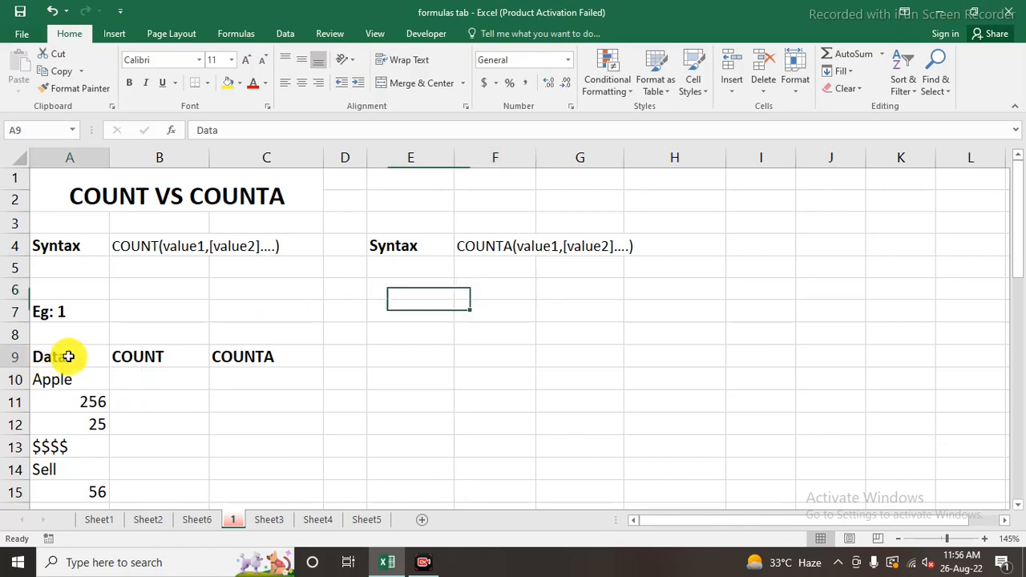
scroll(73, 356, "down", 2)
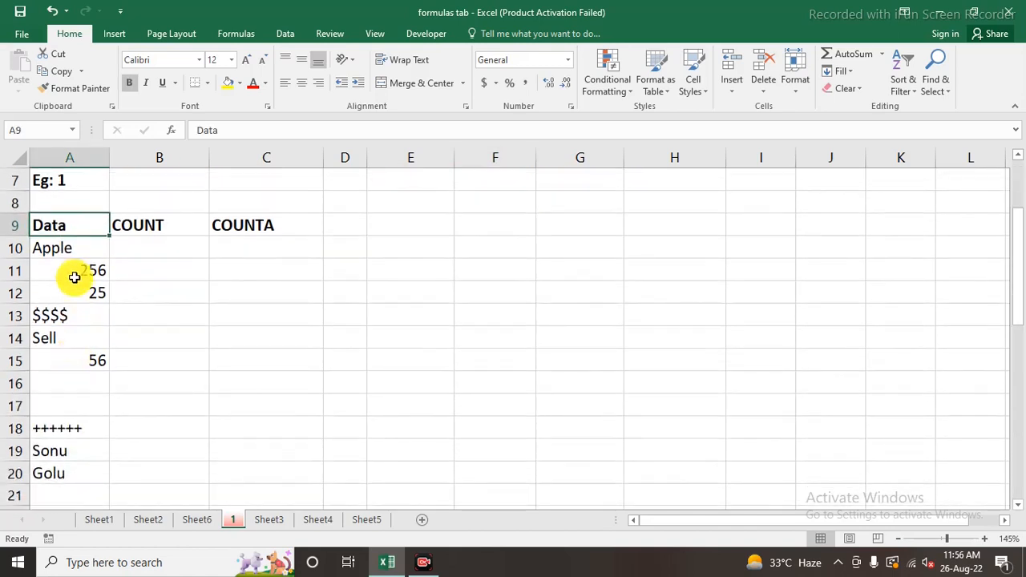
left_click_drag(63, 247, 78, 469)
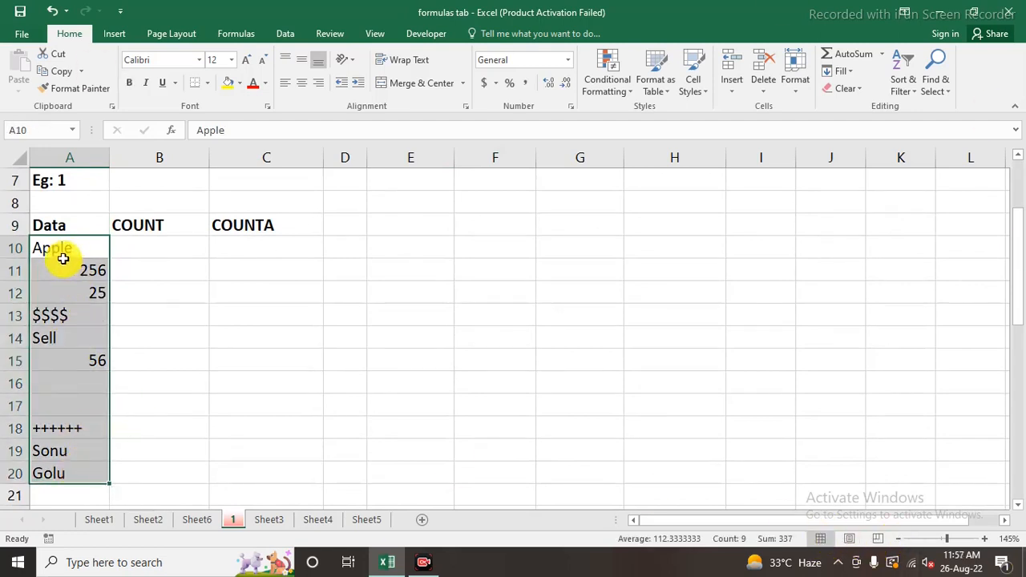
left_click(80, 477)
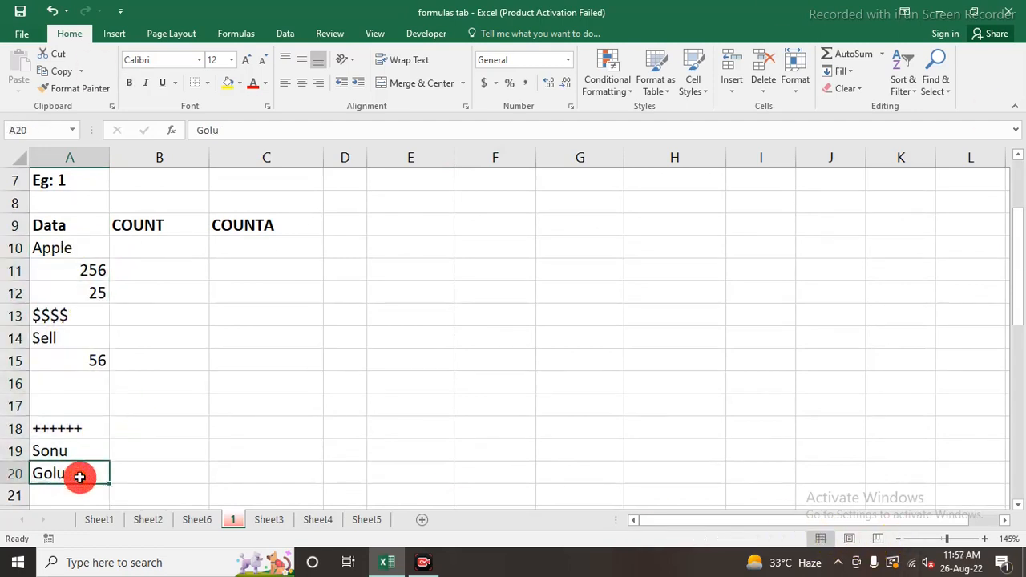
left_click(72, 455)
left_click(88, 427)
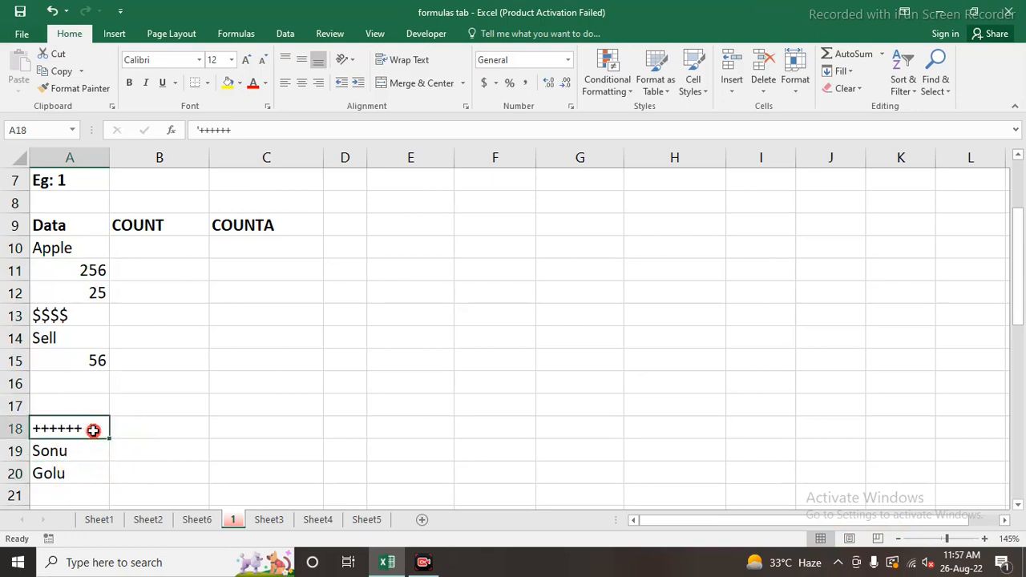
- Enter =COUNT(A10:A20) in B10 under COUNT and check the result against the numeric cells in the data list
left_click(179, 253)
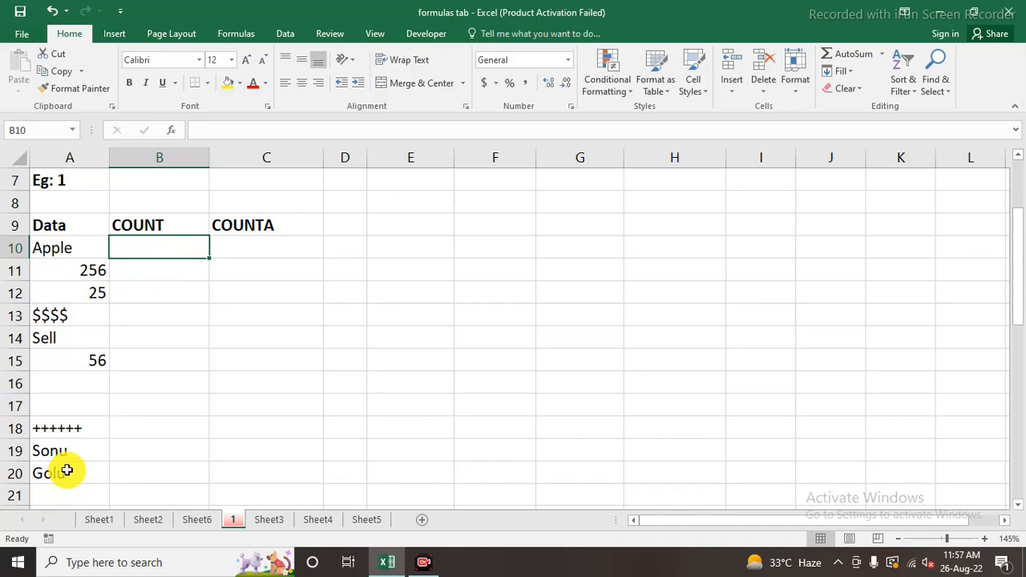
type("=c")
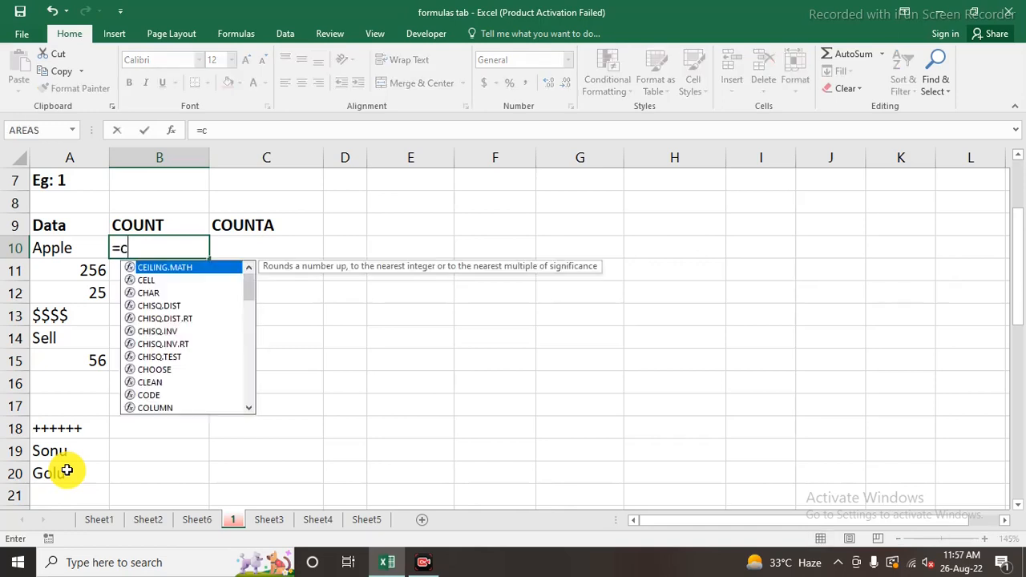
type("ount(")
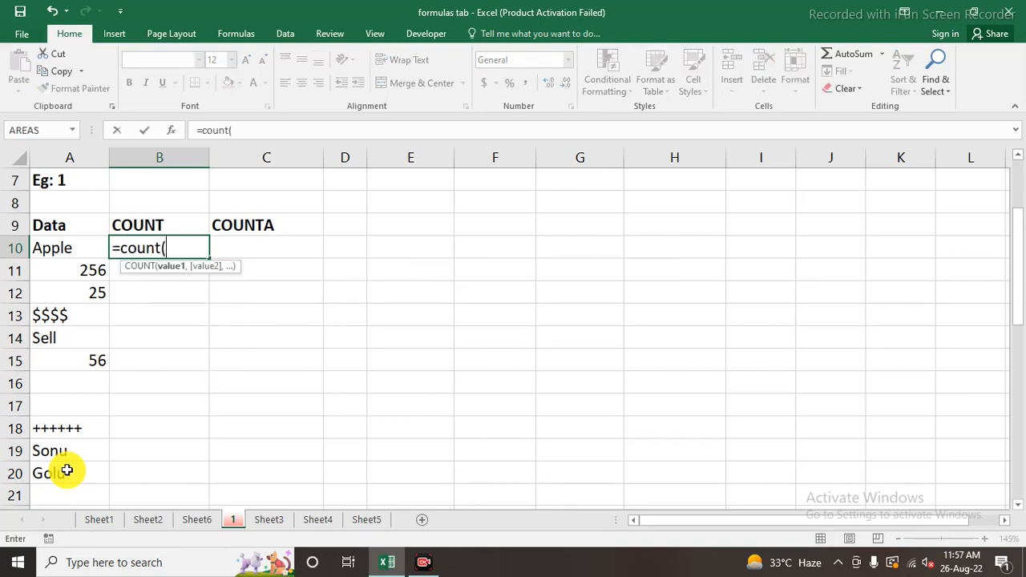
left_click_drag(69, 250, 66, 473)
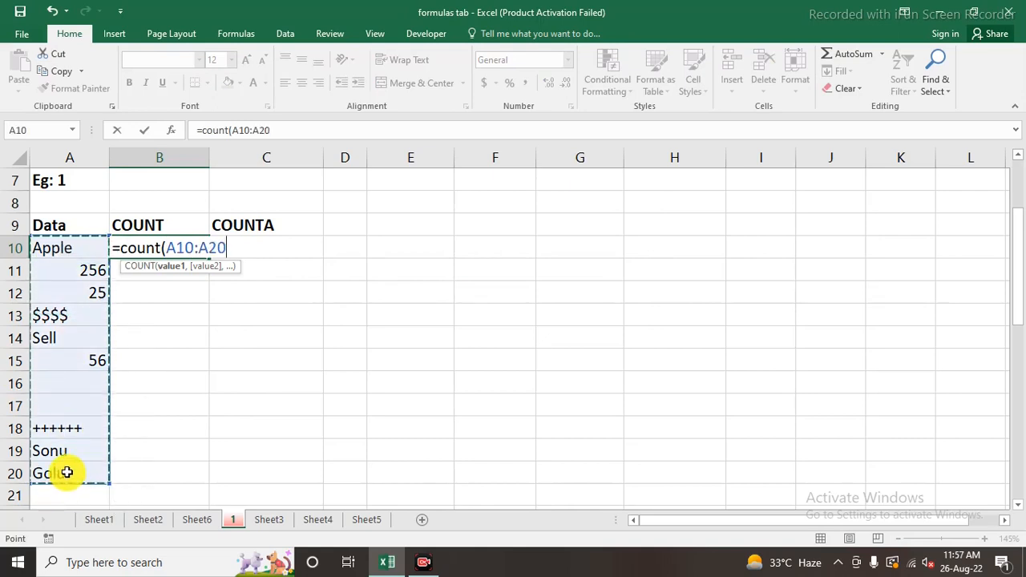
type(")")
key("Return")
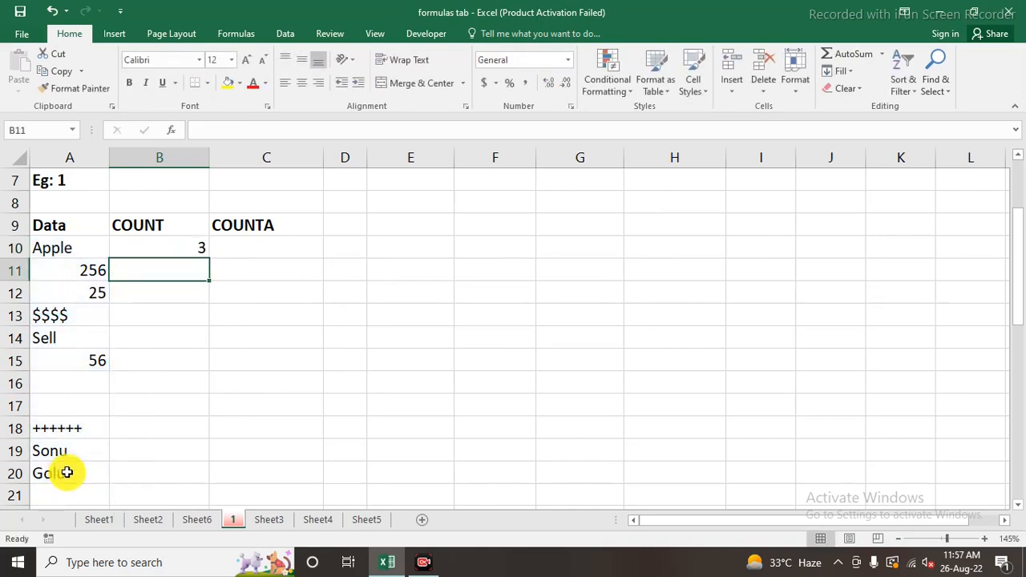
left_click(157, 252)
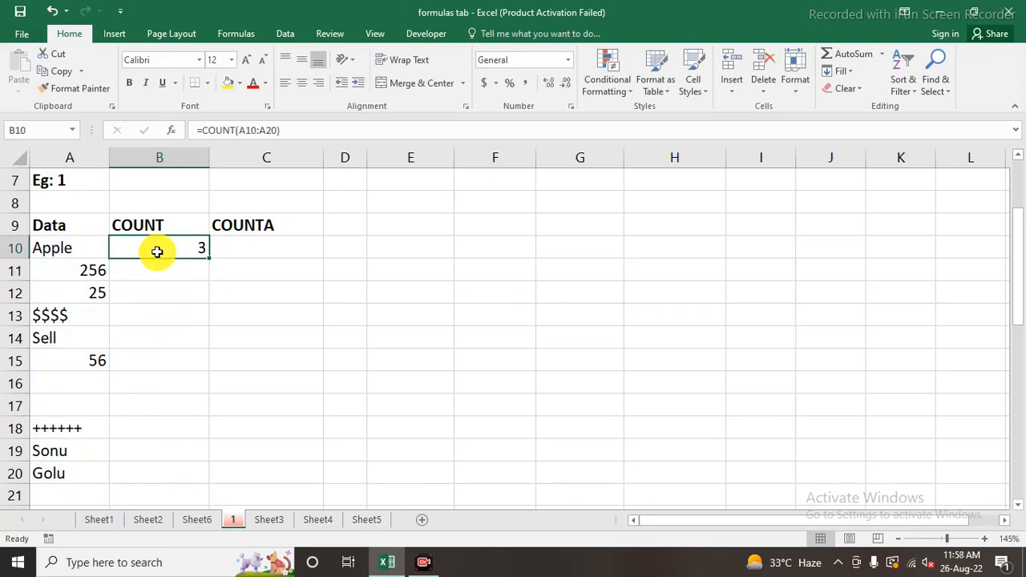
left_click(80, 270)
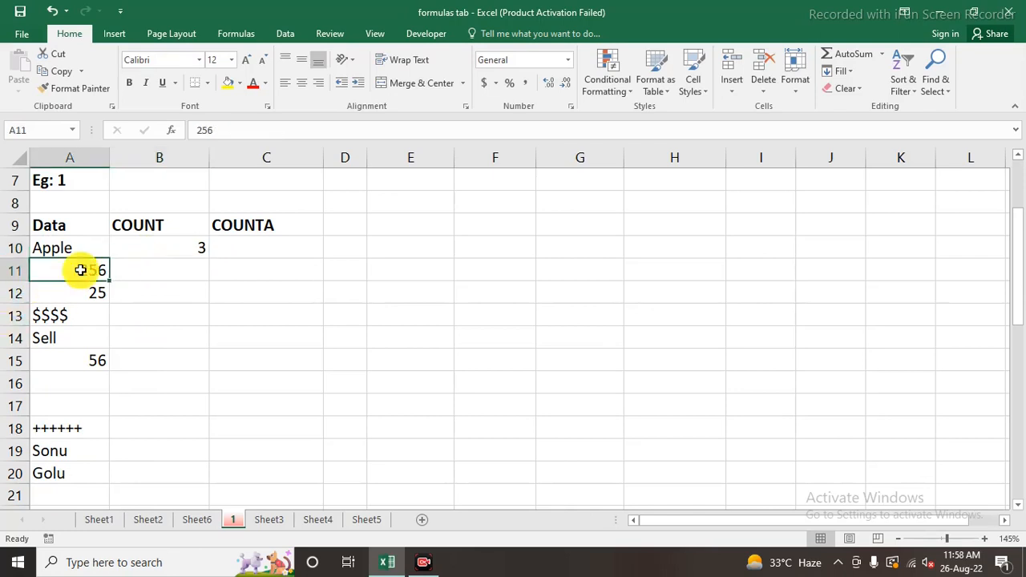
left_click(85, 296)
left_click(85, 359)
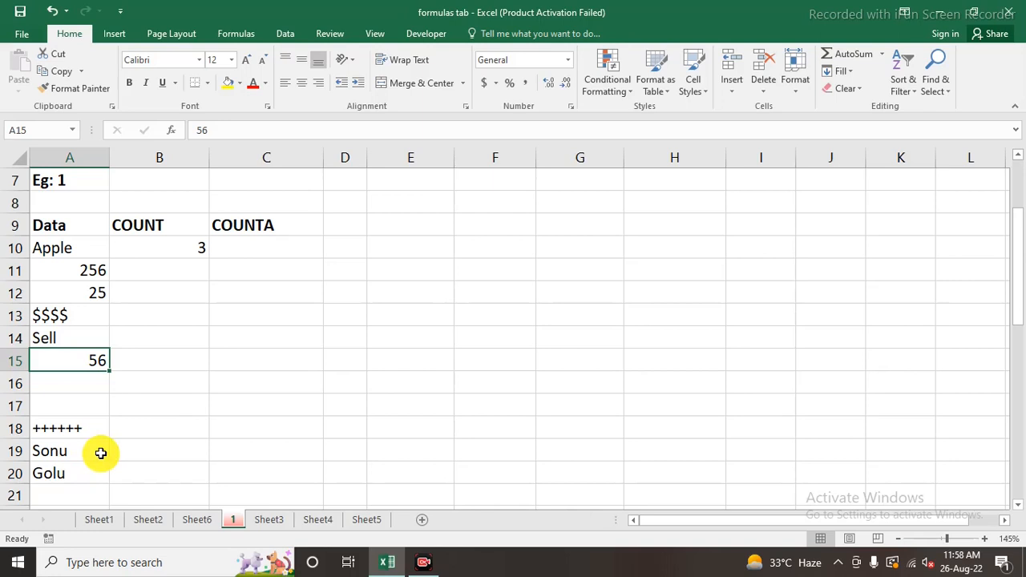
- Enter =COUNTA(A10:A20) in C10 under COUNTA
left_click(304, 252)
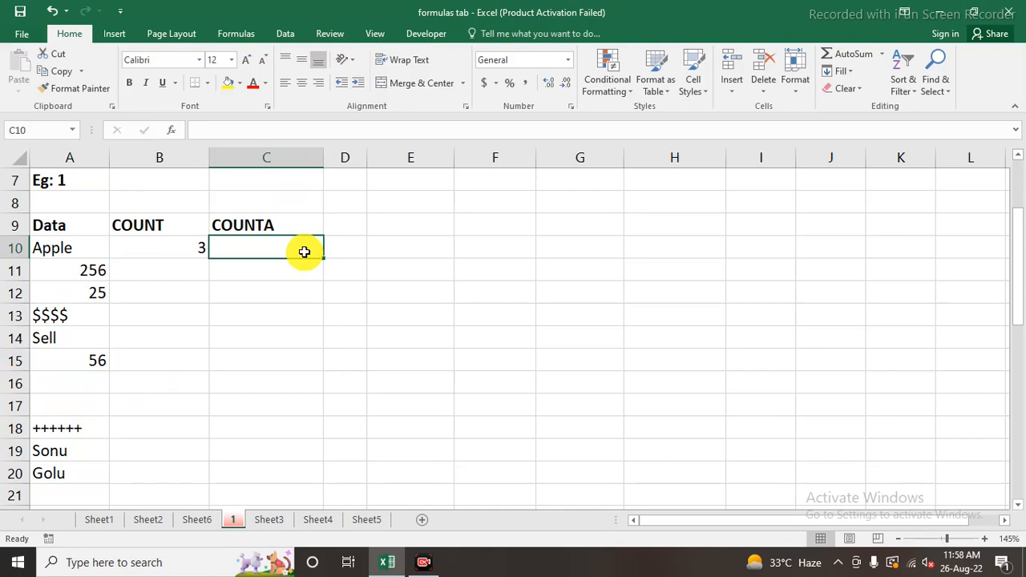
type("=count")
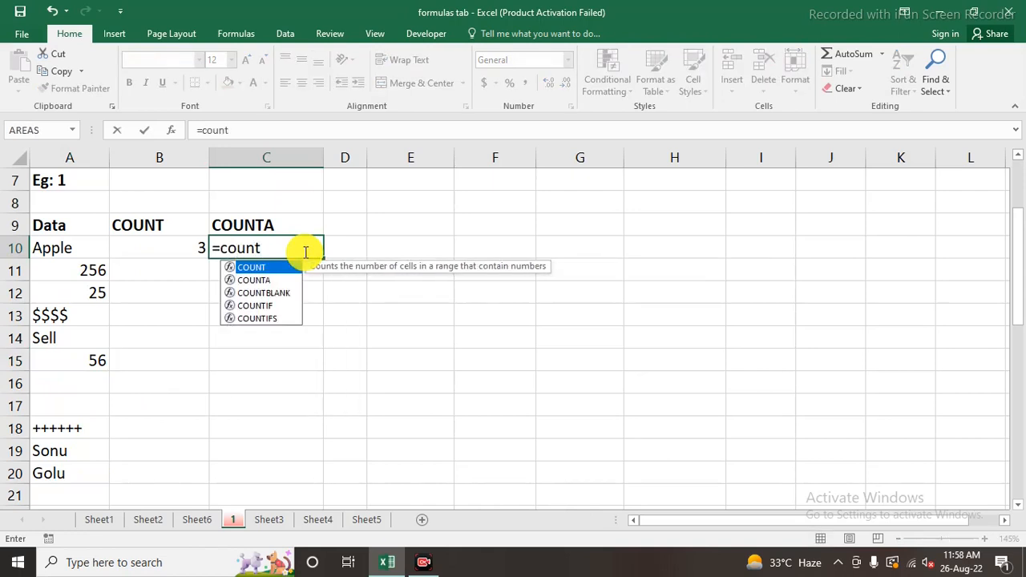
type("A(")
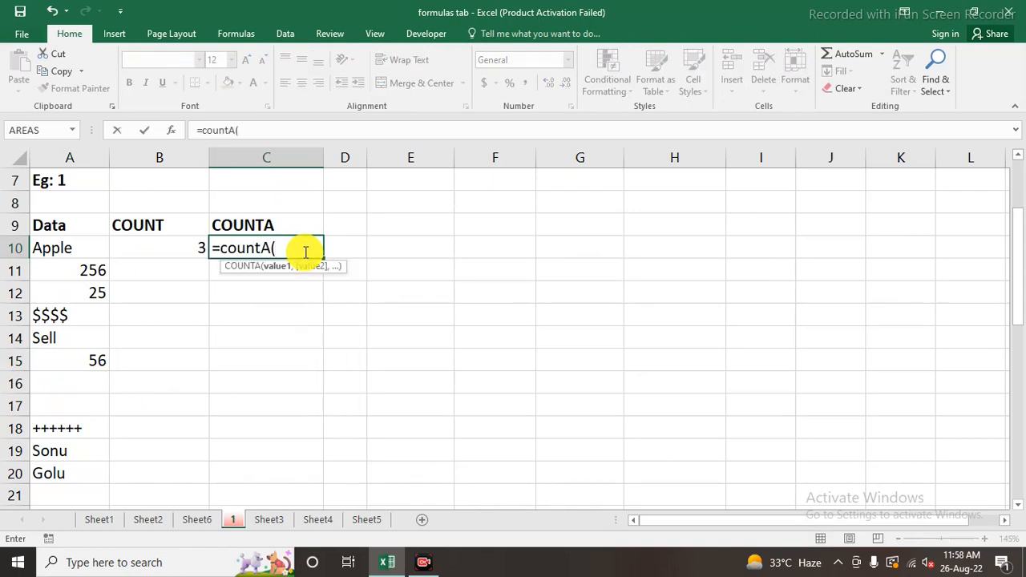
left_click_drag(50, 248, 65, 467)
type(")")
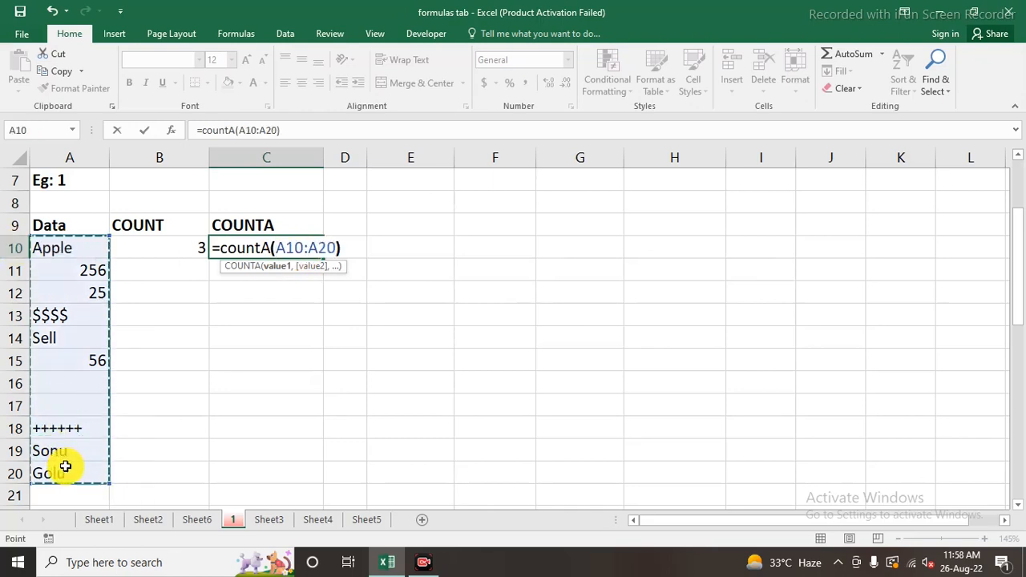
key("Return")
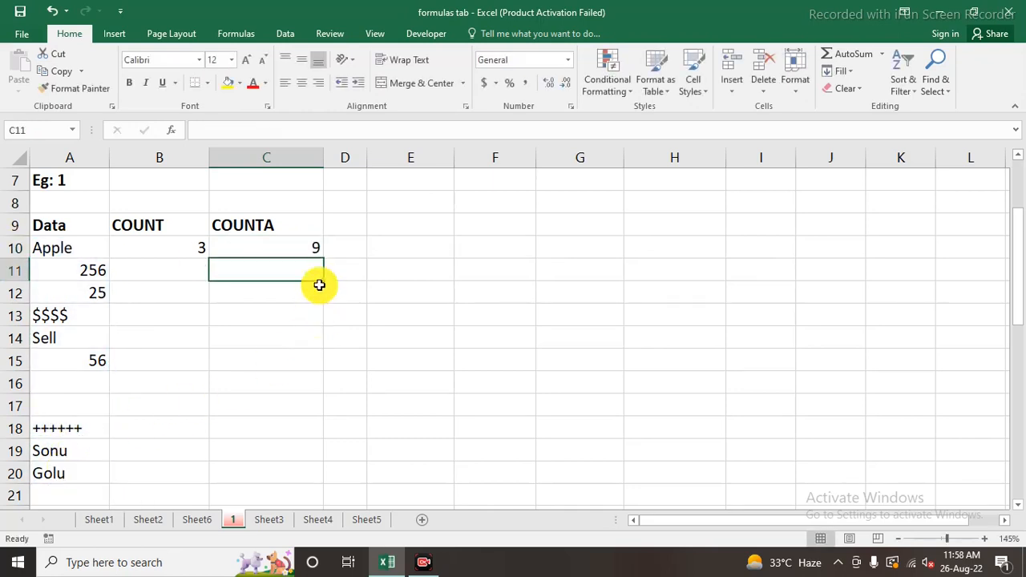
- Compare the results in B10 and C10 and go through the filled cells of A10:A20 to verify the COUNTA result
left_click(309, 248)
left_click(157, 246)
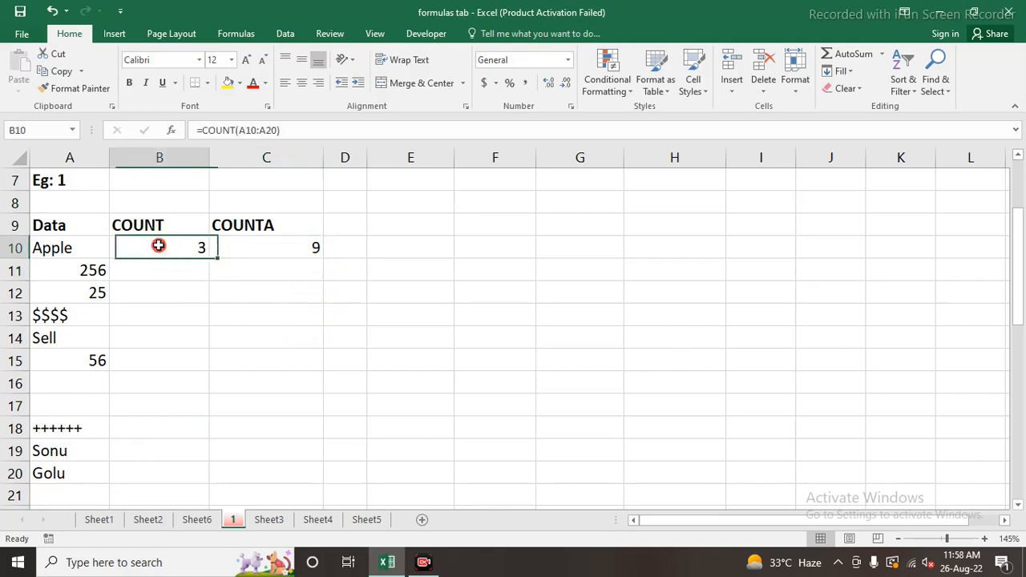
left_click(293, 247)
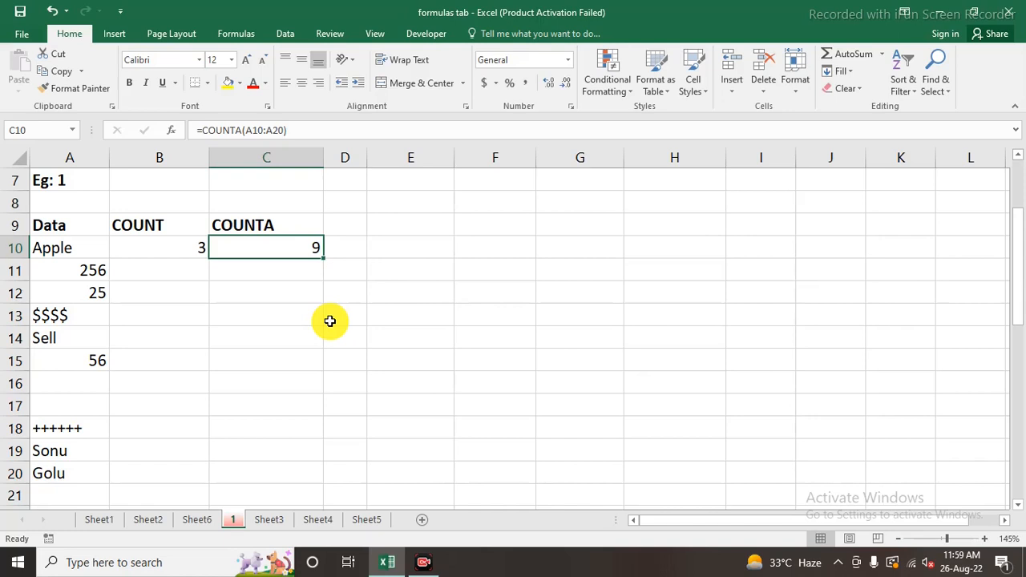
left_click(62, 248)
left_click(73, 277)
left_click(72, 294)
left_click(69, 313)
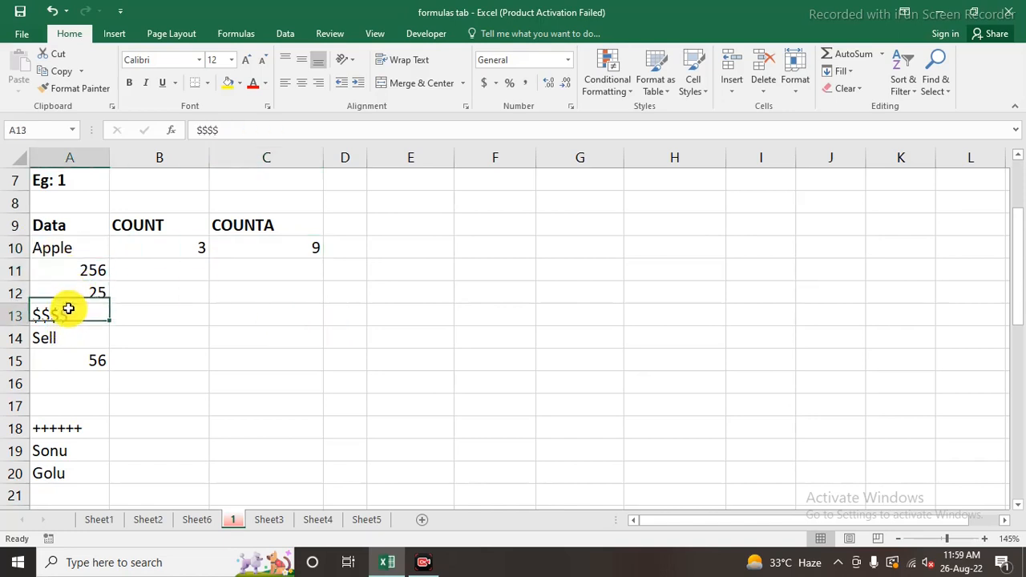
left_click(53, 336)
left_click(80, 360)
left_click(72, 431)
left_click(65, 451)
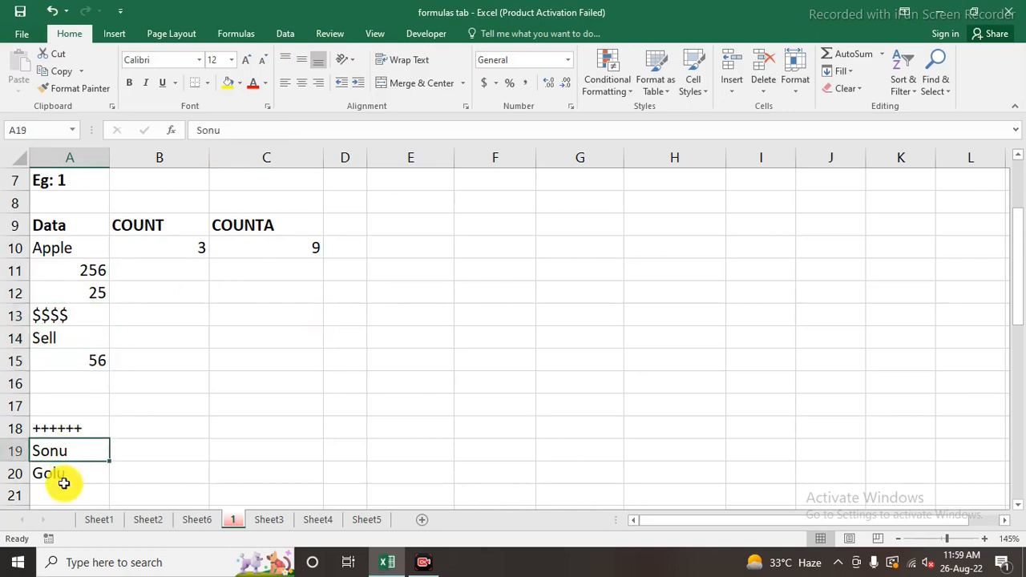
left_click(64, 494)
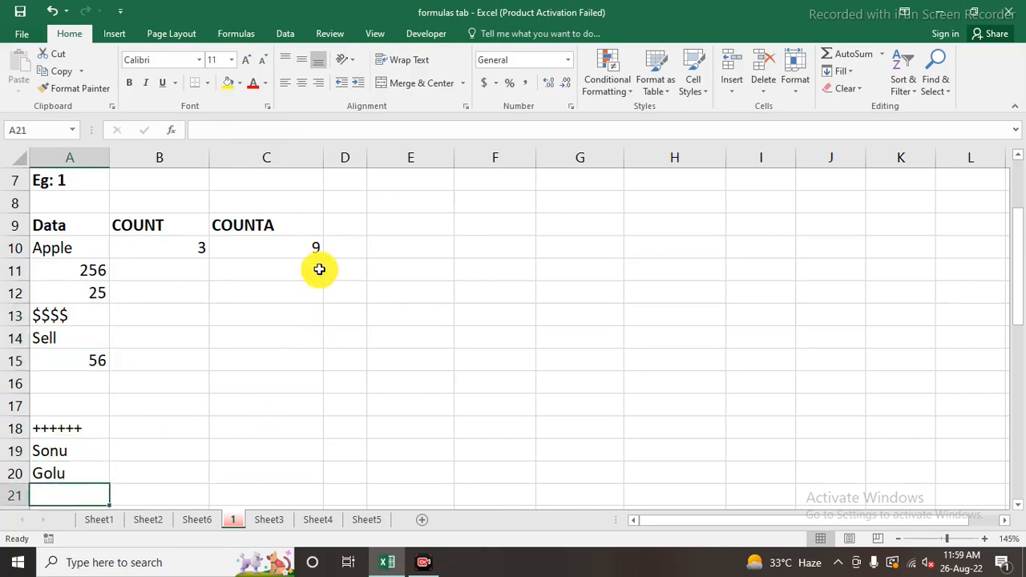
left_click(296, 249)
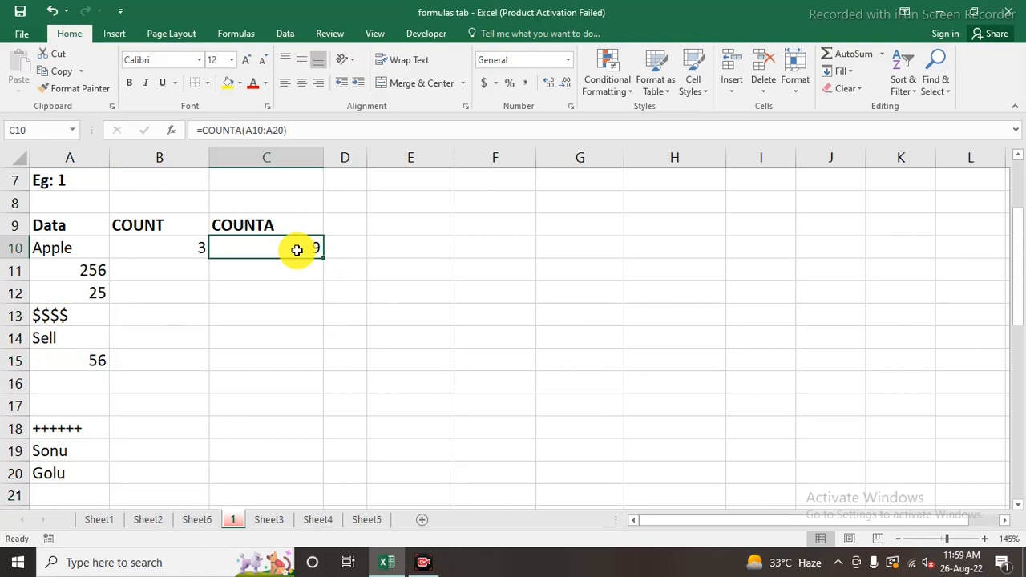
left_click(281, 263)
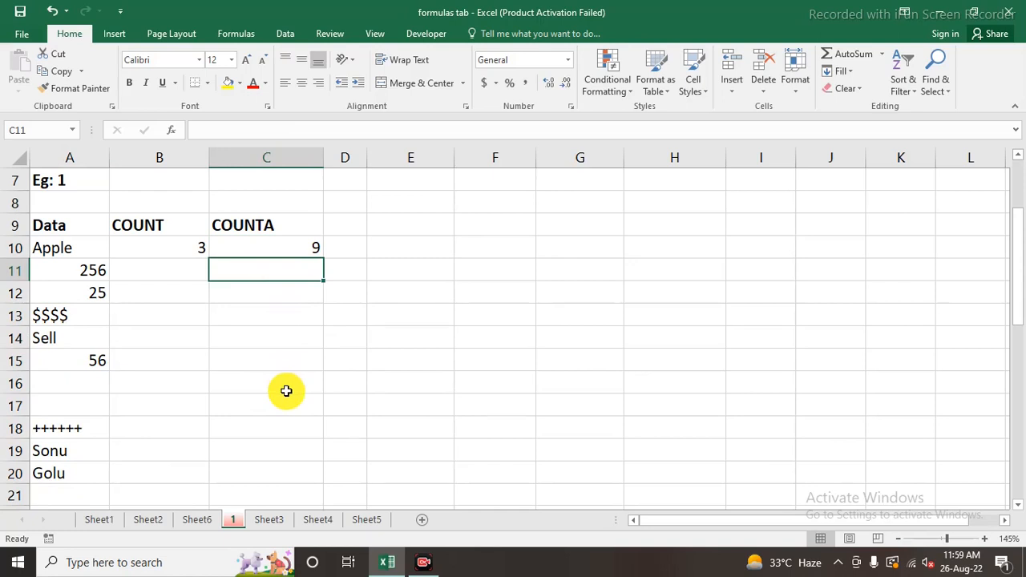
- Enter =COUNT(A28:A36) in B28 under COUNT for the Eg: 2 data list
scroll(286, 390, "down", 2)
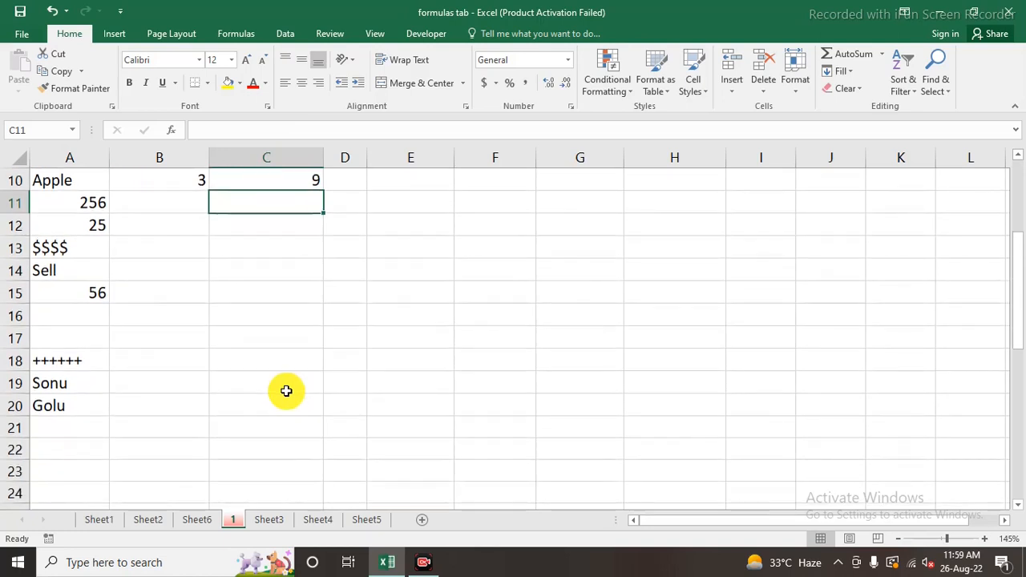
scroll(286, 390, "down", 4)
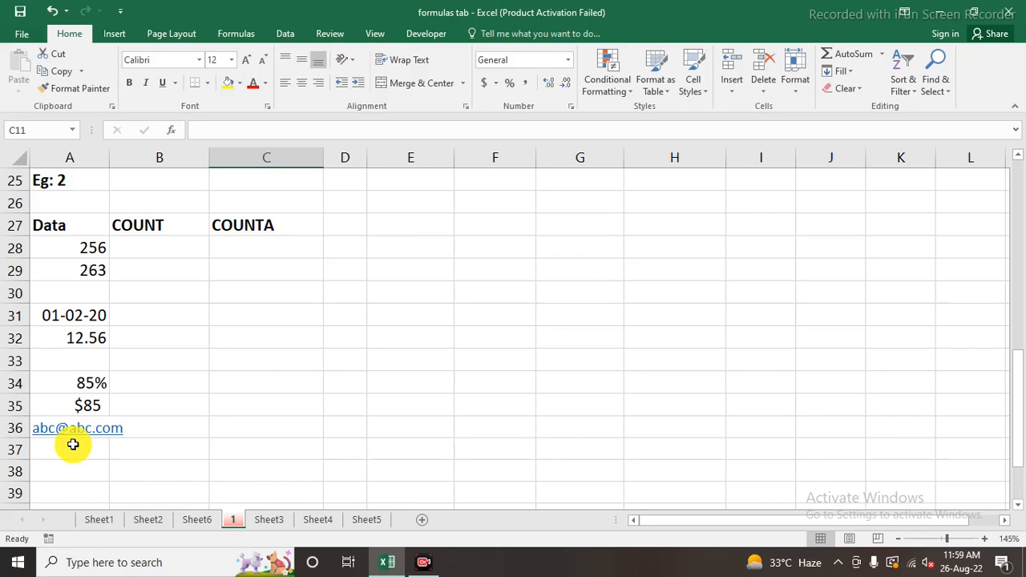
left_click(169, 254)
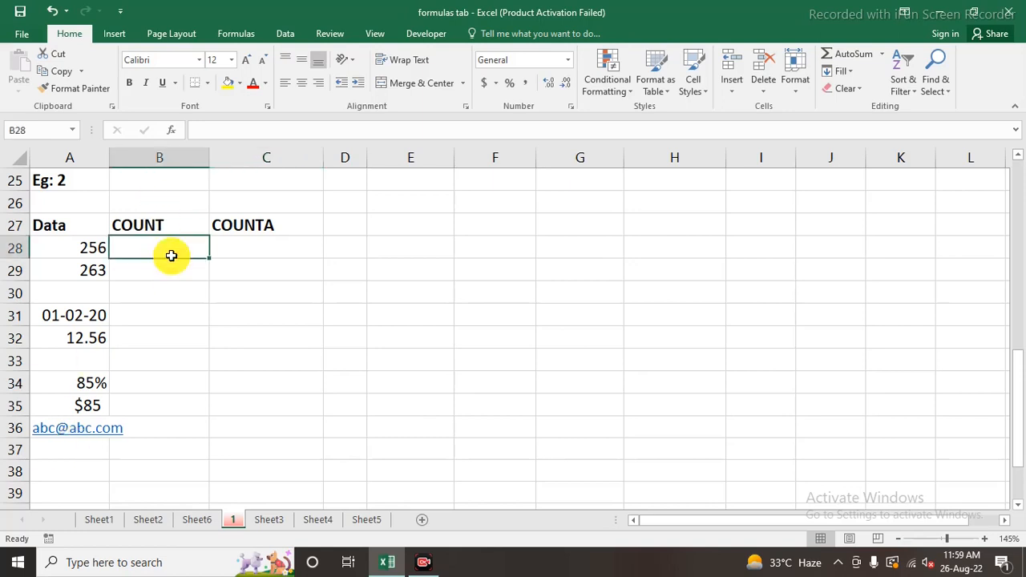
type("=count(")
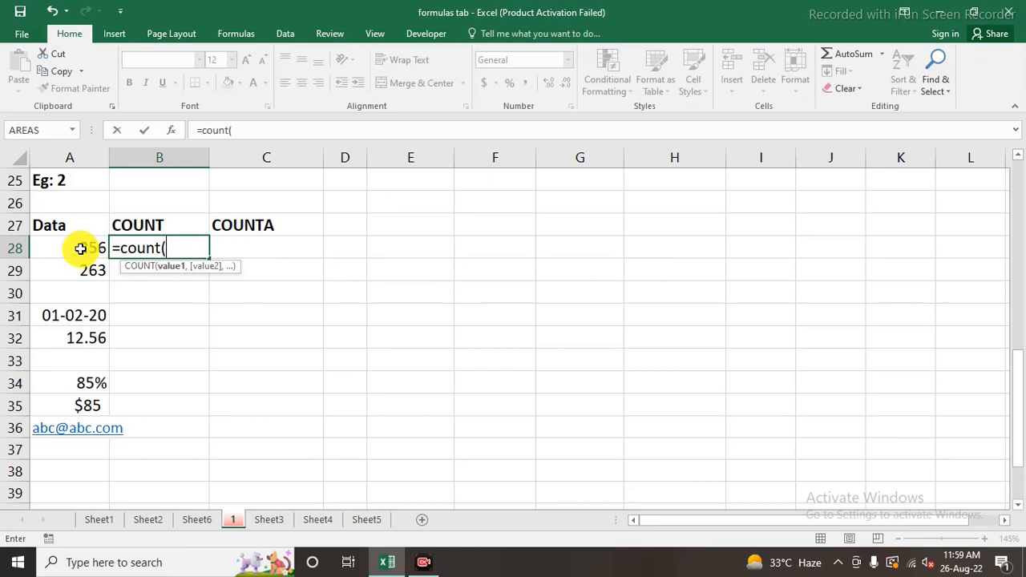
left_click_drag(80, 248, 77, 431)
type(")")
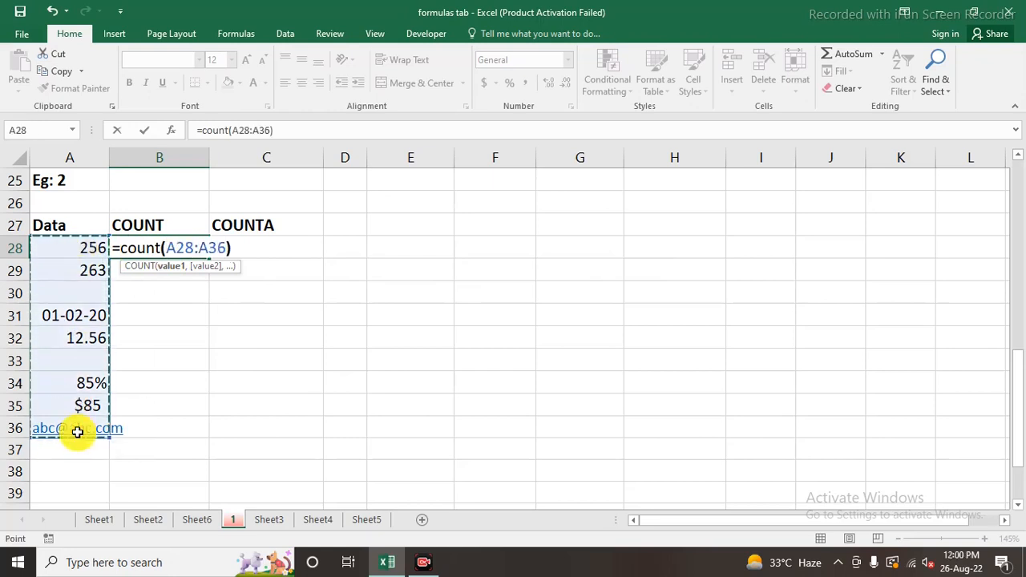
key("Return")
- Go through the number, decimal, percentage, currency and date cells of A28:A35 to verify the COUNT result in B28
left_click(76, 248)
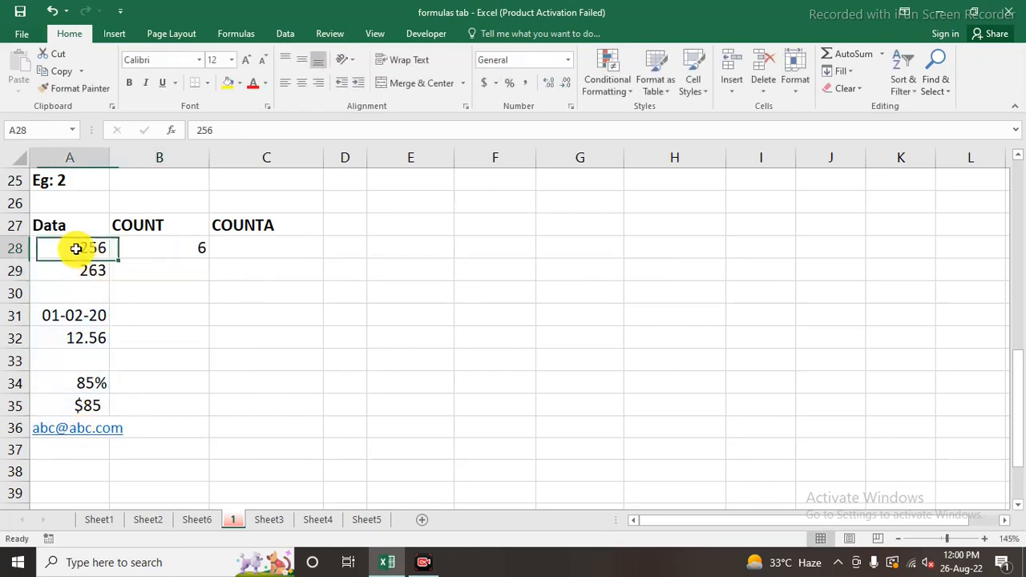
left_click(78, 271)
left_click(85, 337)
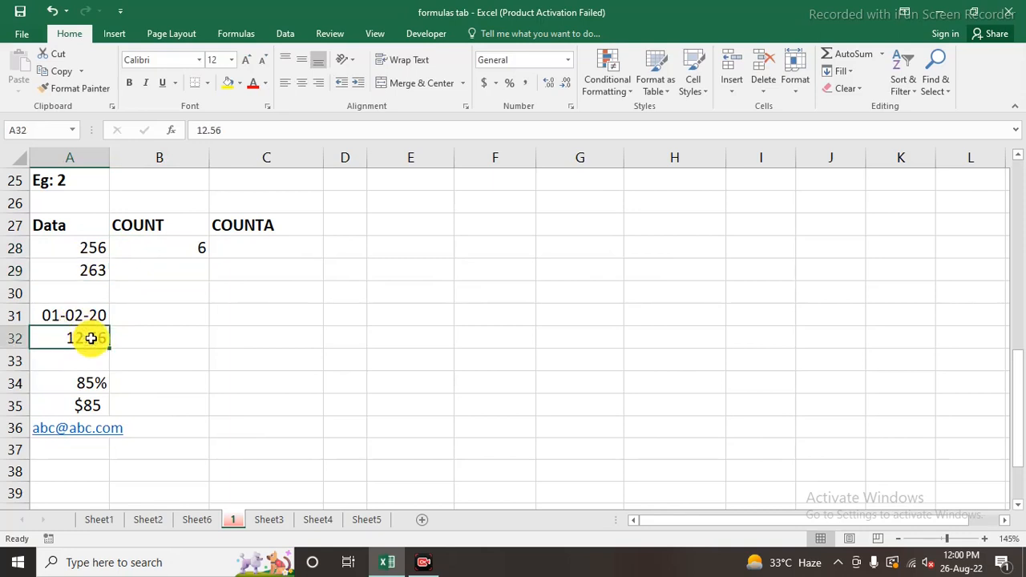
left_click(91, 382)
left_click(92, 405)
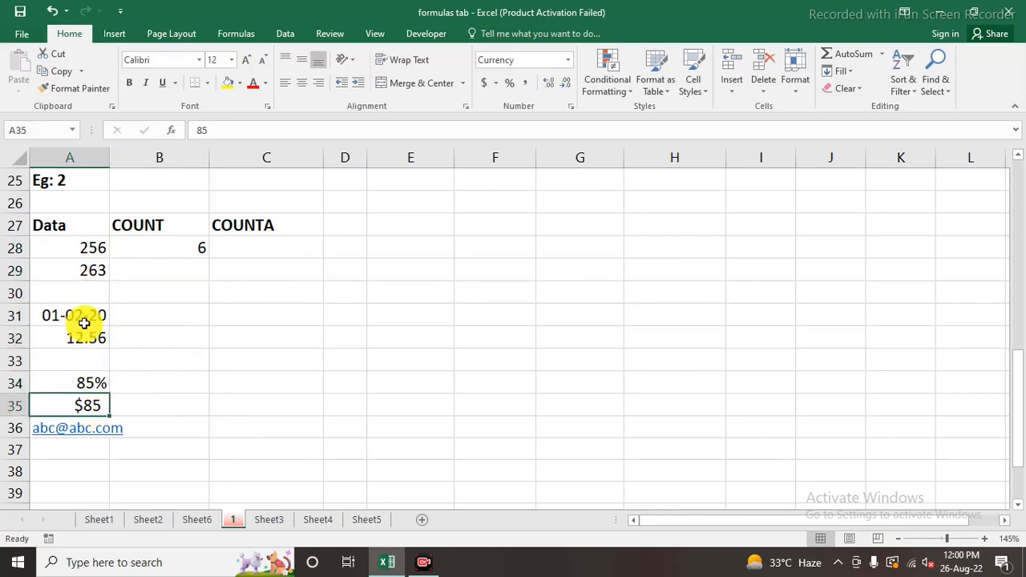
left_click(85, 321)
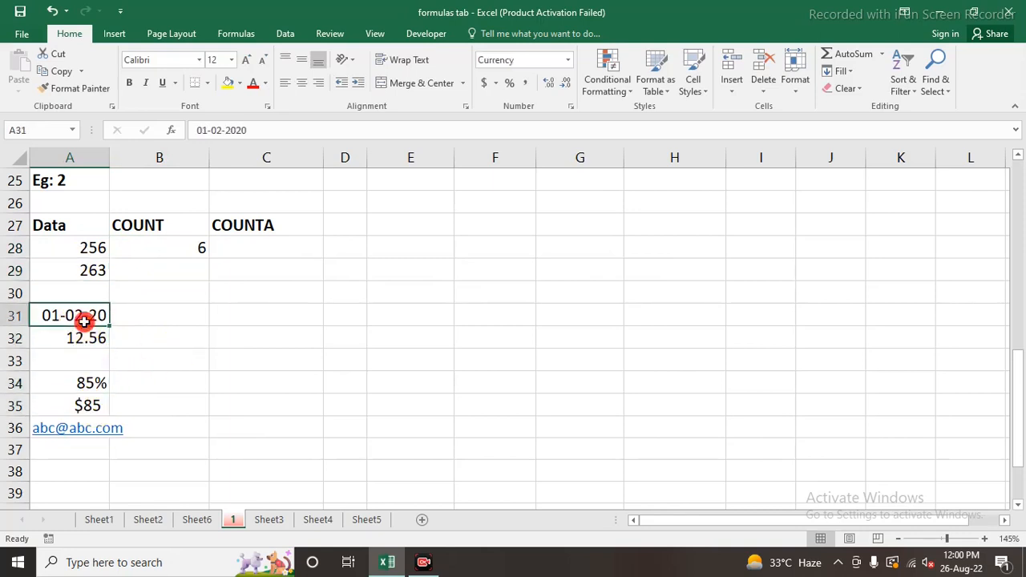
left_click(186, 251)
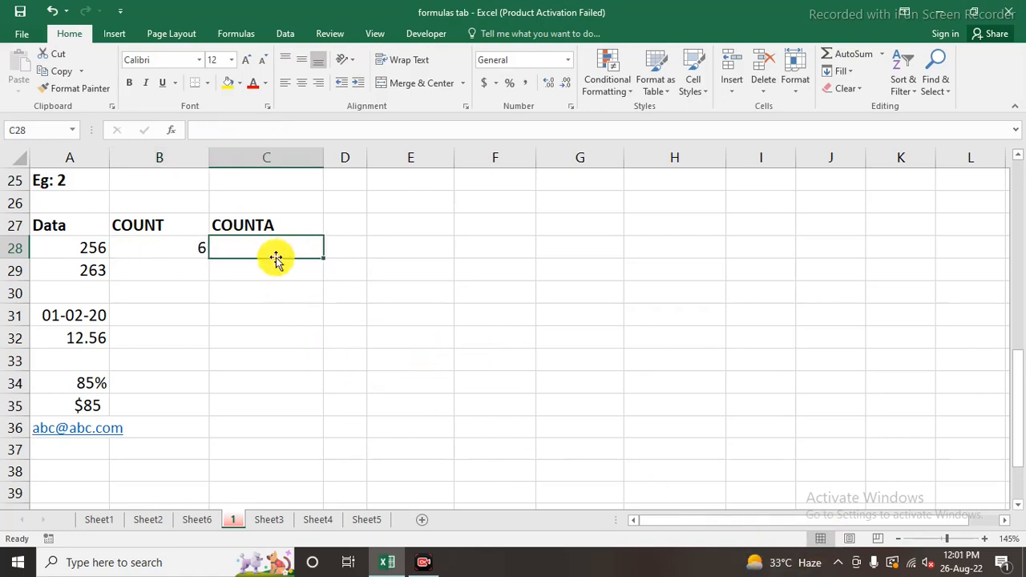
- Enter =COUNTA(A28:A37) in C28 under COUNTA for the Eg: 2 data list
type("=")
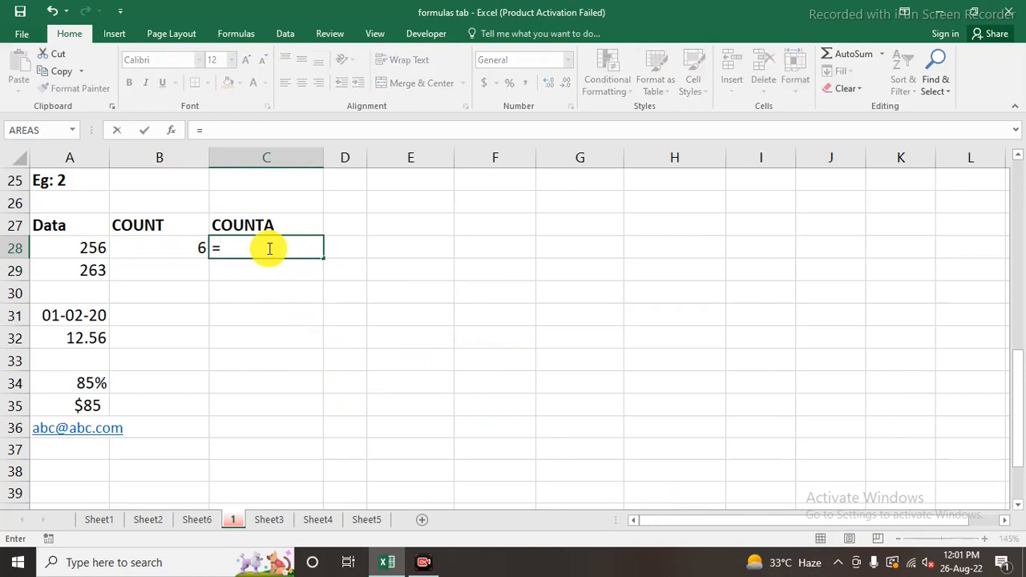
type("counta(")
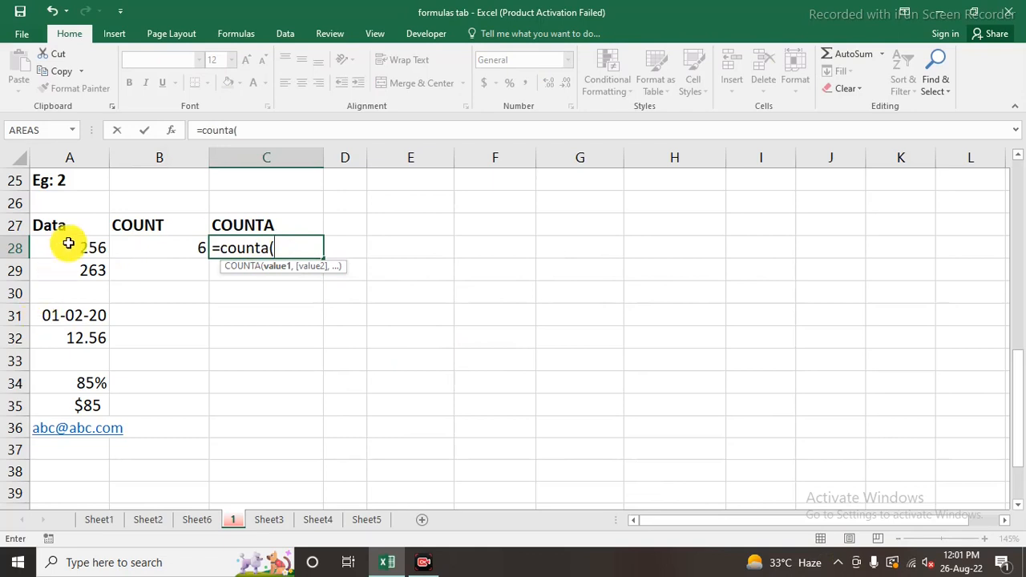
left_click_drag(71, 245, 91, 449)
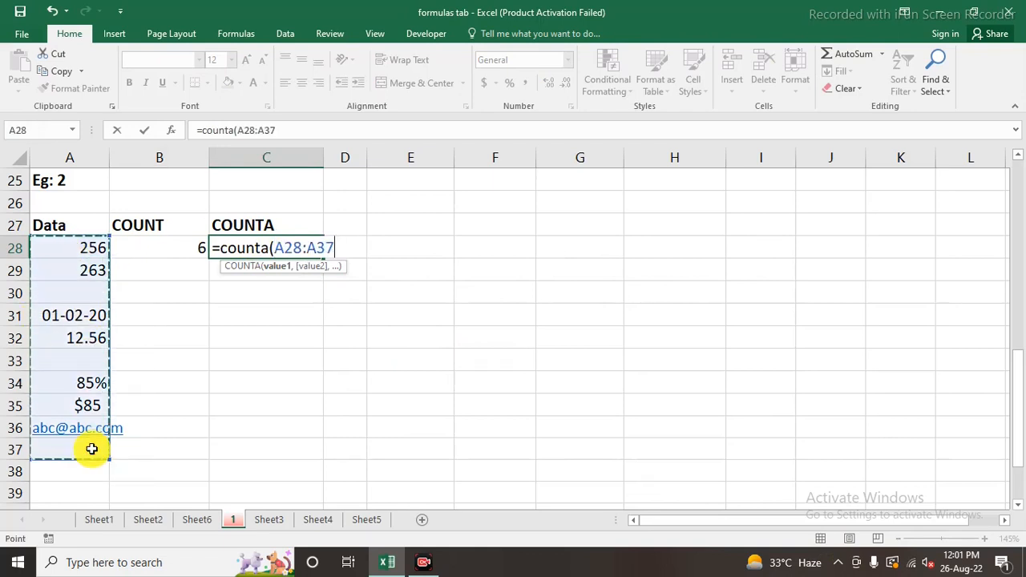
type(")")
key("Return")
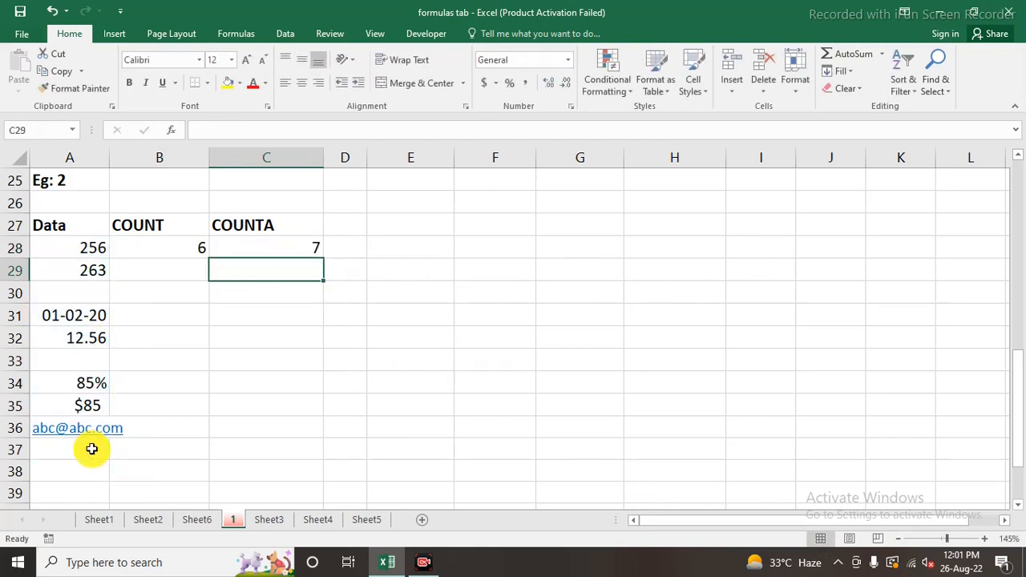
- Check the COUNTA result in C28 against the blank cells A30 and A33, and return to the COUNT VS COUNTA heading
left_click(288, 248)
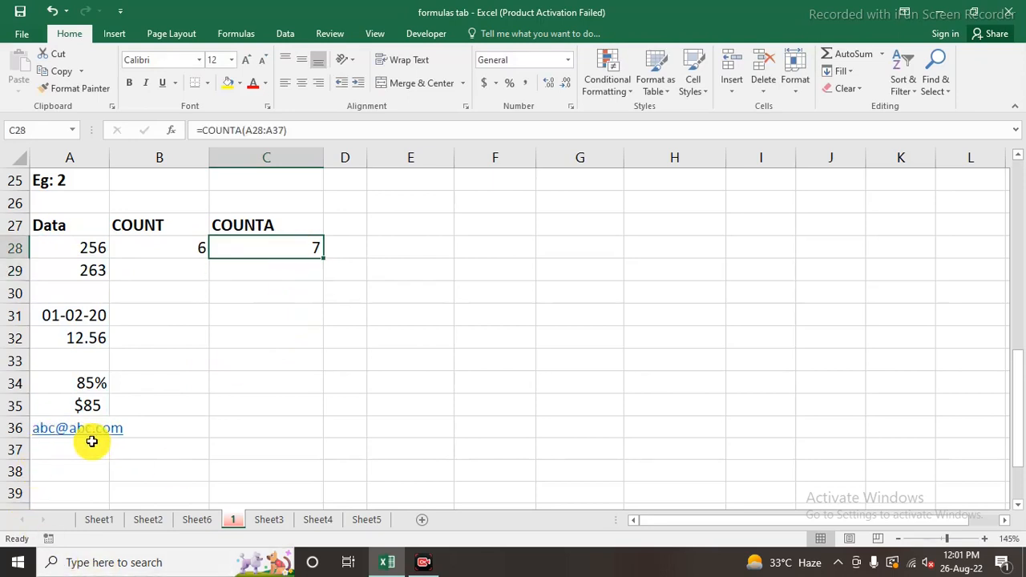
left_click(92, 293)
left_click(97, 360)
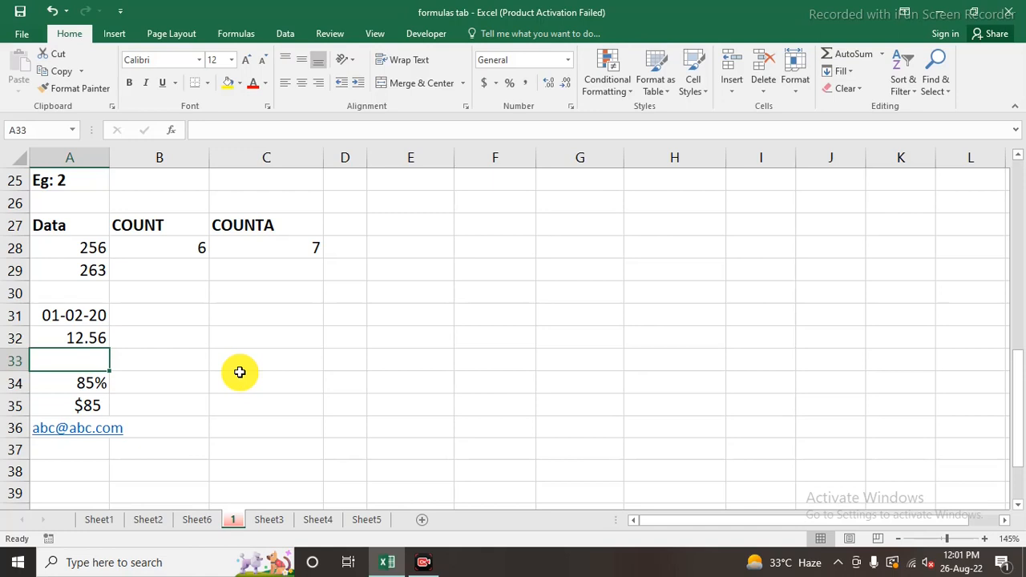
scroll(240, 372, "up", 7)
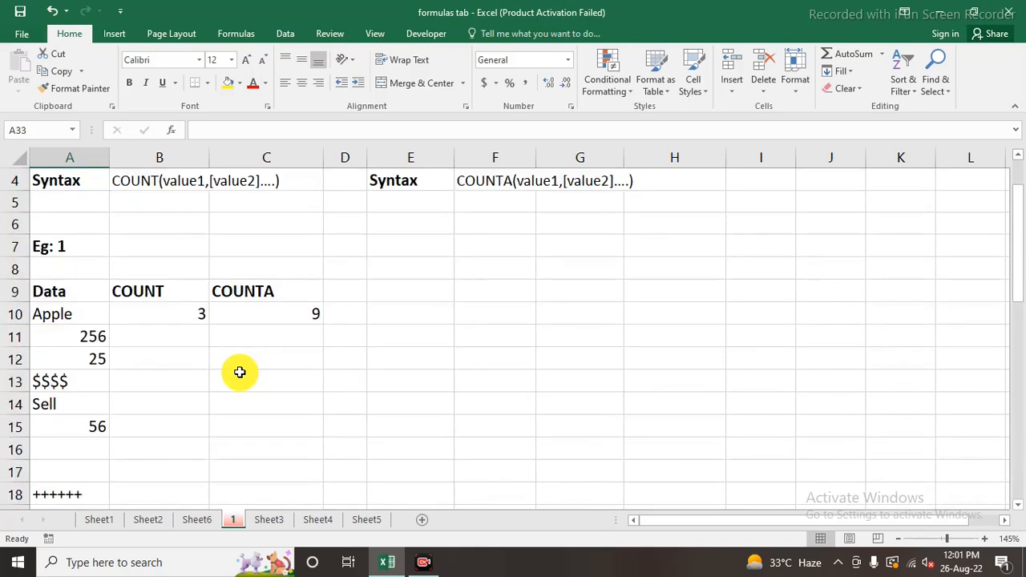
scroll(240, 372, "up", 1)
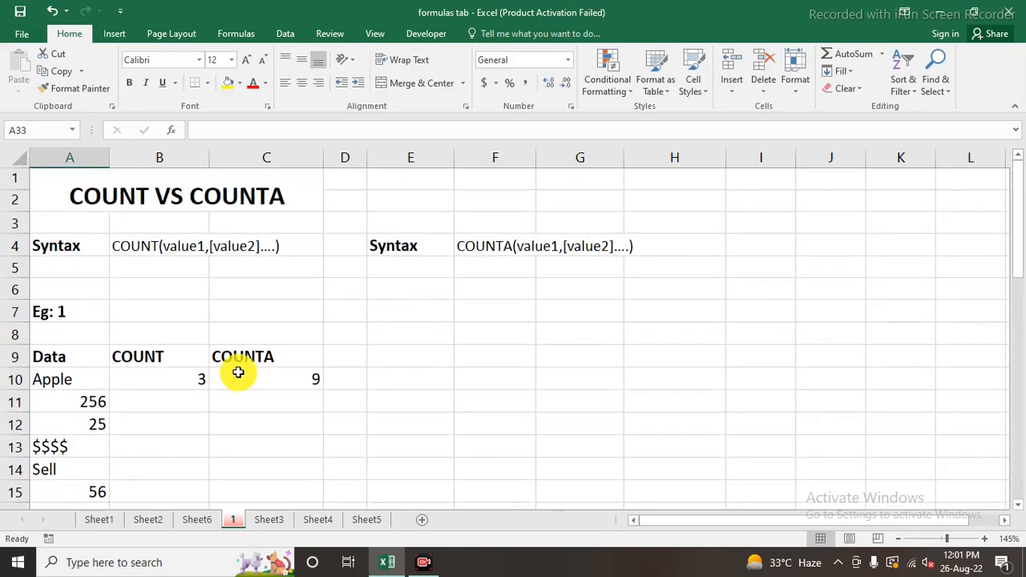